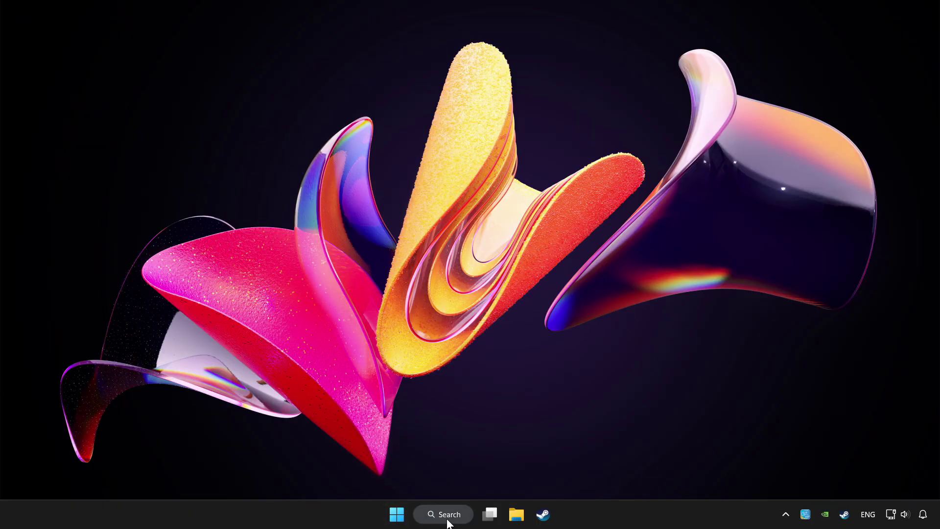
# Search Windows for 'device manager', correcting the misspelled search term.
pyautogui.click(447, 520)
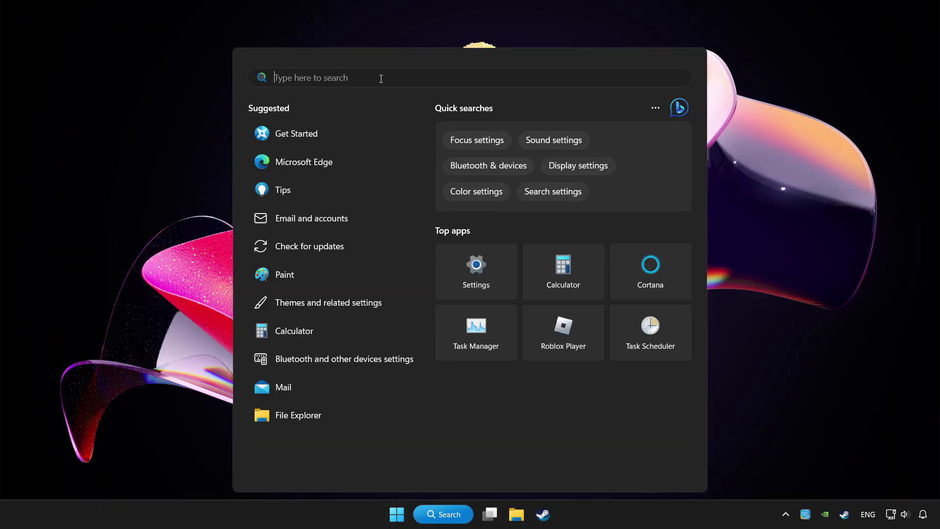
pyautogui.write('device managh')
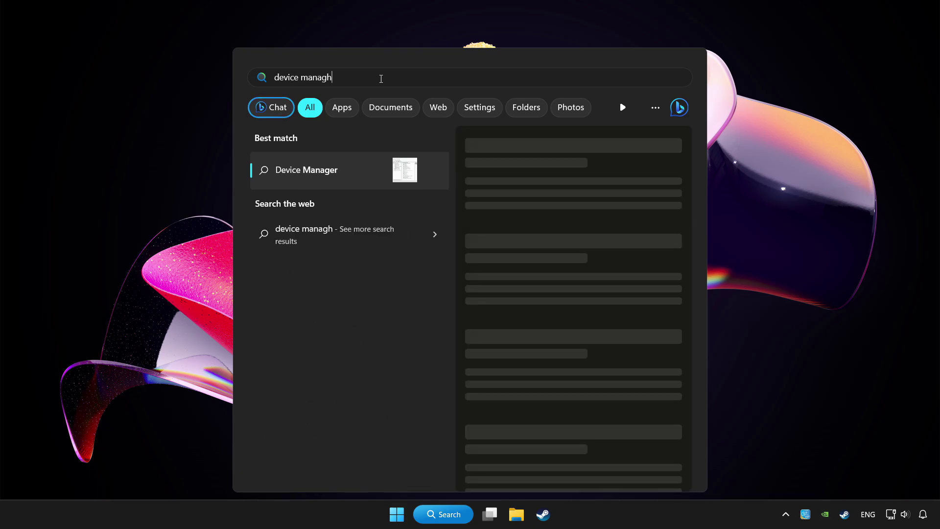
pyautogui.press('BackSpace')
pyautogui.write('er')
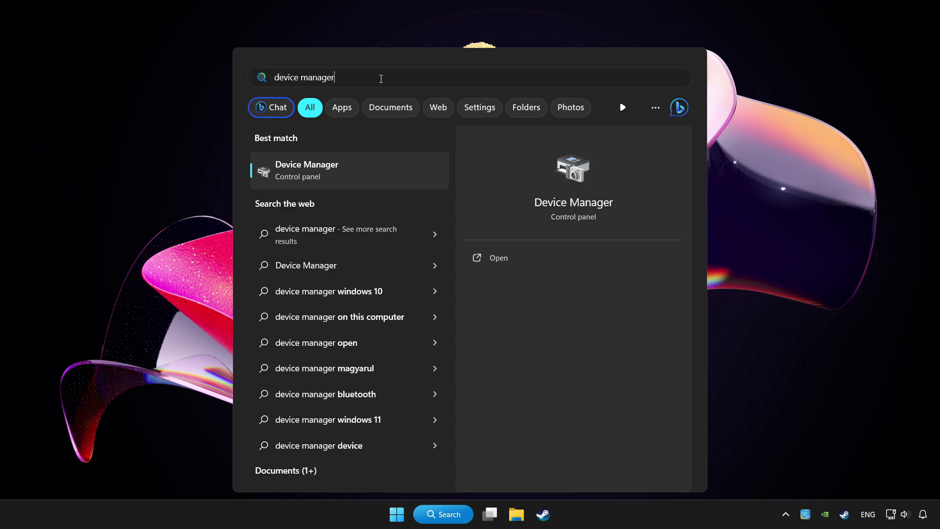
# Launch Device Manager, centre its window, and expand Xbox 360 Peripherals.
pyautogui.click(388, 169)
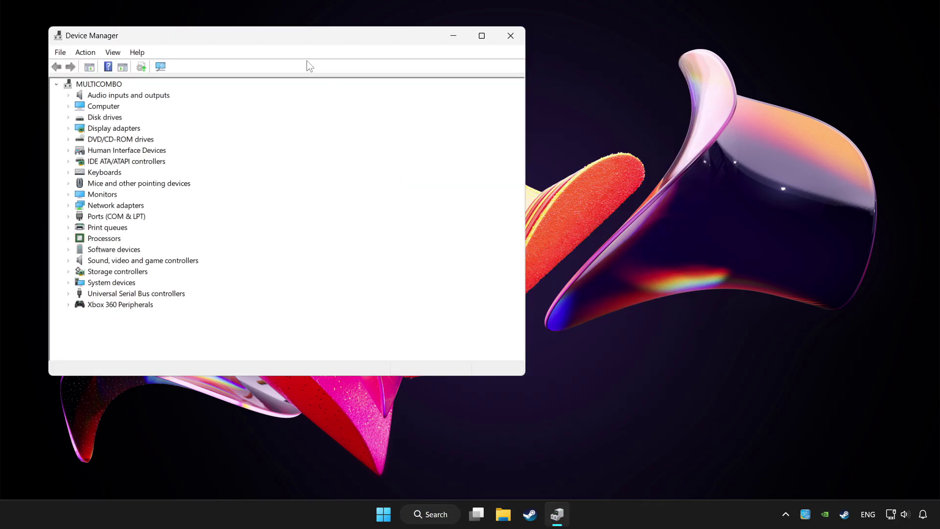
pyautogui.moveTo(277, 34); pyautogui.dragTo(441, 87)
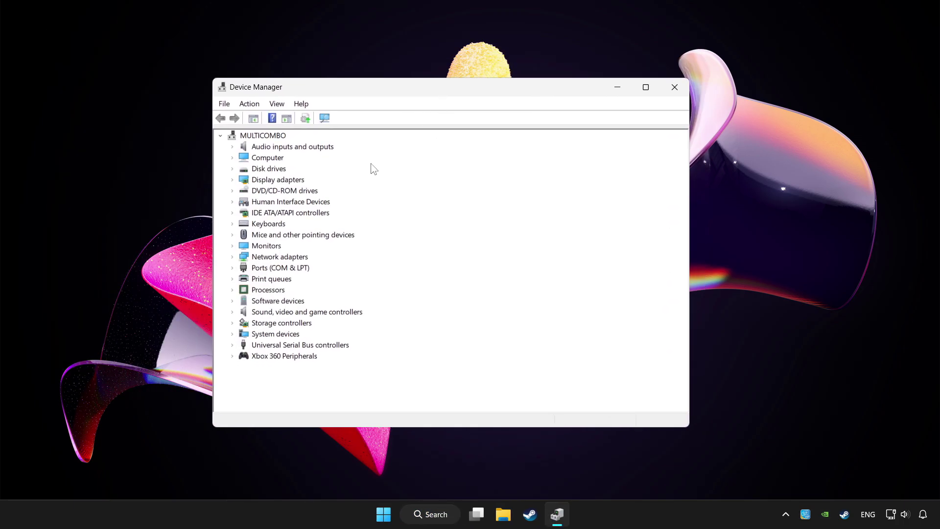
pyautogui.click(272, 358)
pyautogui.click(233, 357)
# Run an automatic driver search for the Xbox 360 Controller for Windows.
pyautogui.click(273, 370)
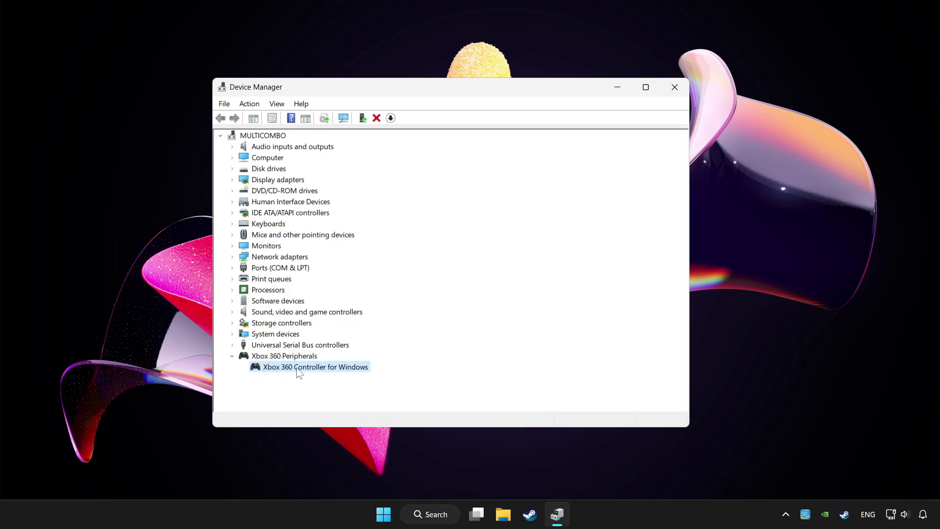
pyautogui.rightClick(310, 369)
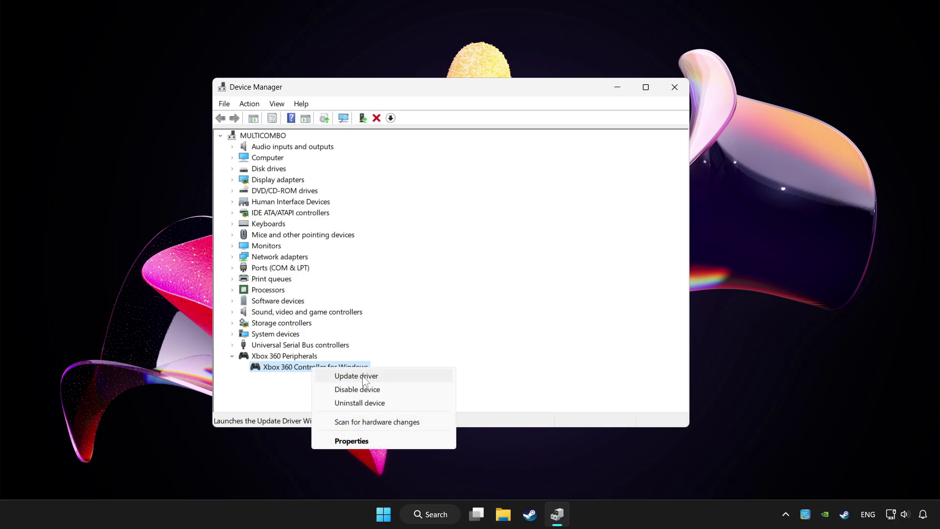
pyautogui.click(393, 377)
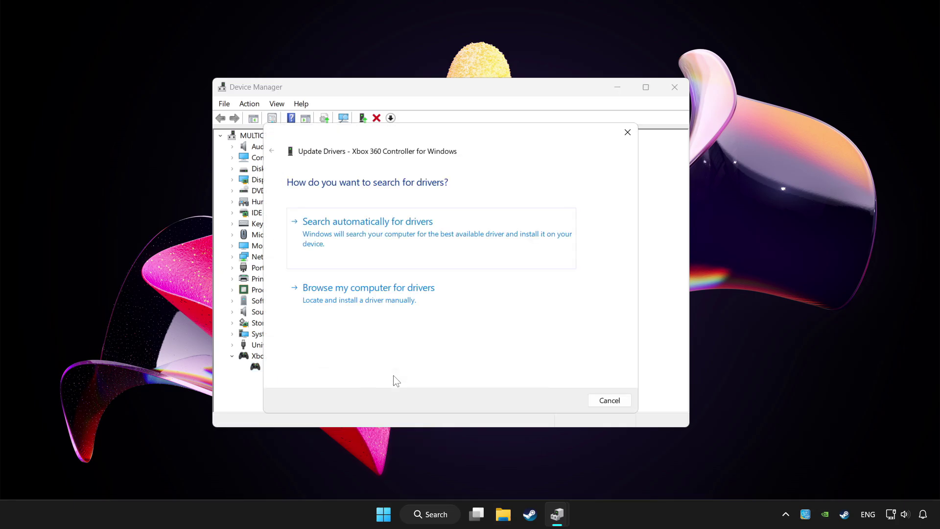
pyautogui.click(400, 236)
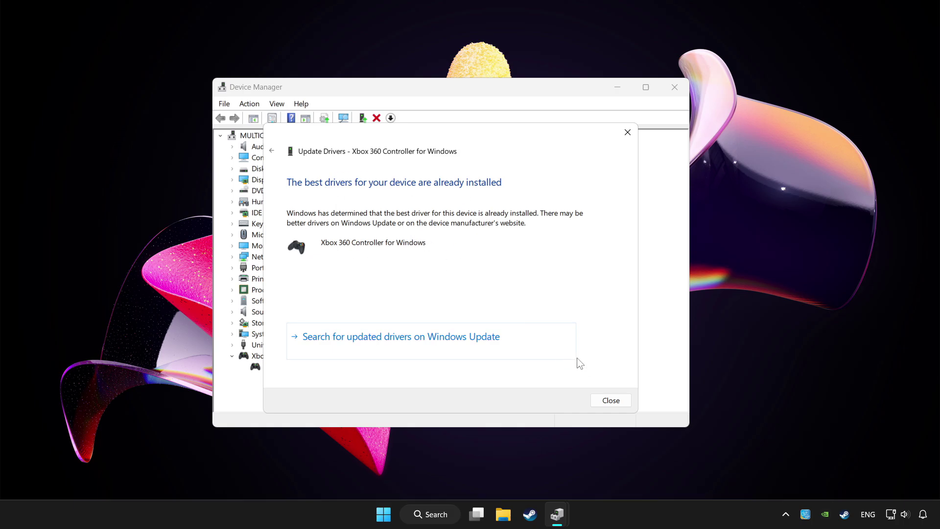
# Close the driver wizard, disable the Xbox 360 Controller for Windows, and dismiss the restart prompt.
pyautogui.click(611, 400)
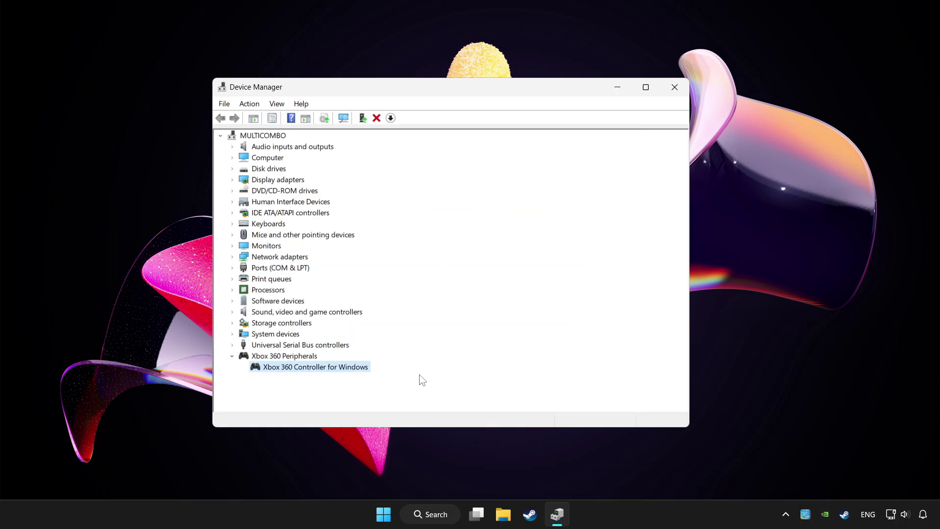
pyautogui.rightClick(305, 372)
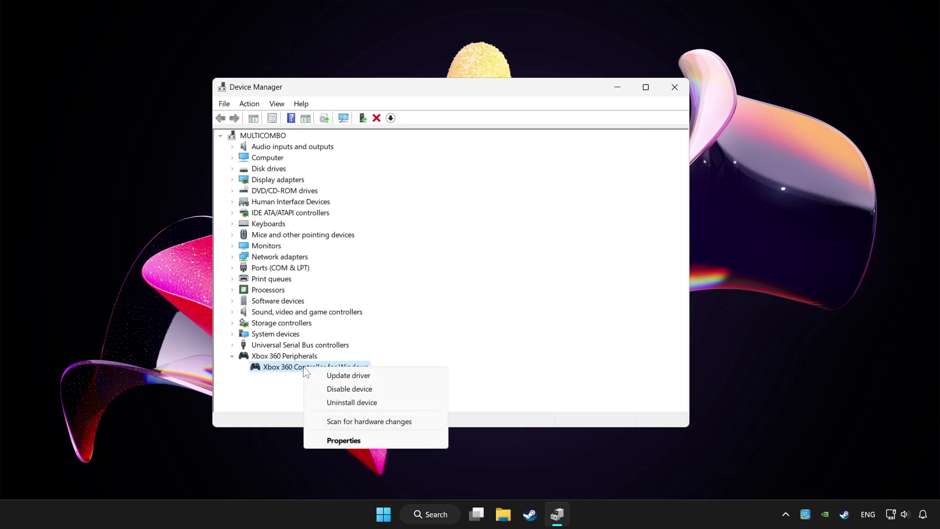
pyautogui.click(349, 389)
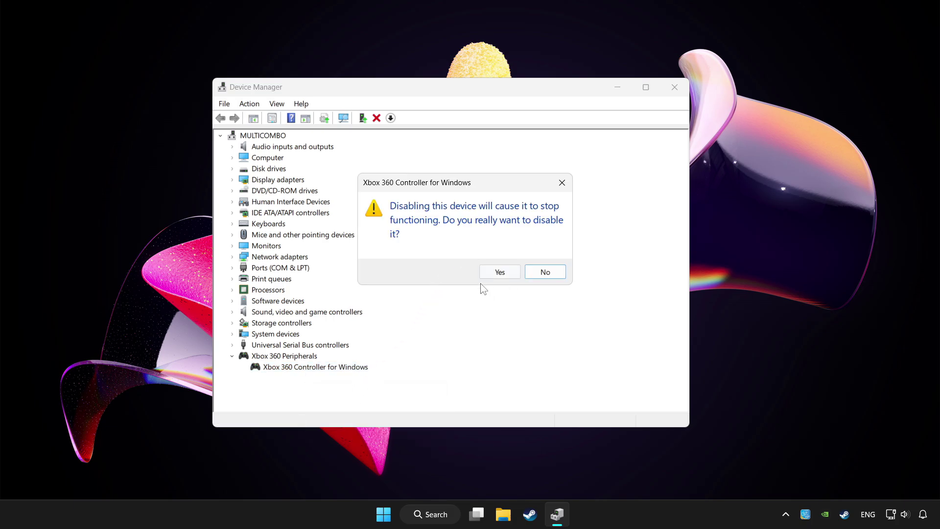
pyautogui.click(491, 273)
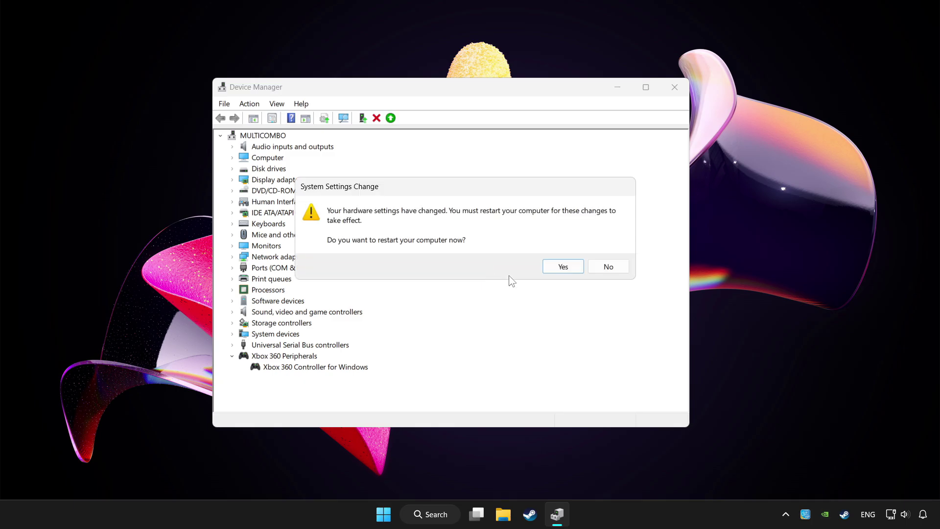
pyautogui.click(570, 267)
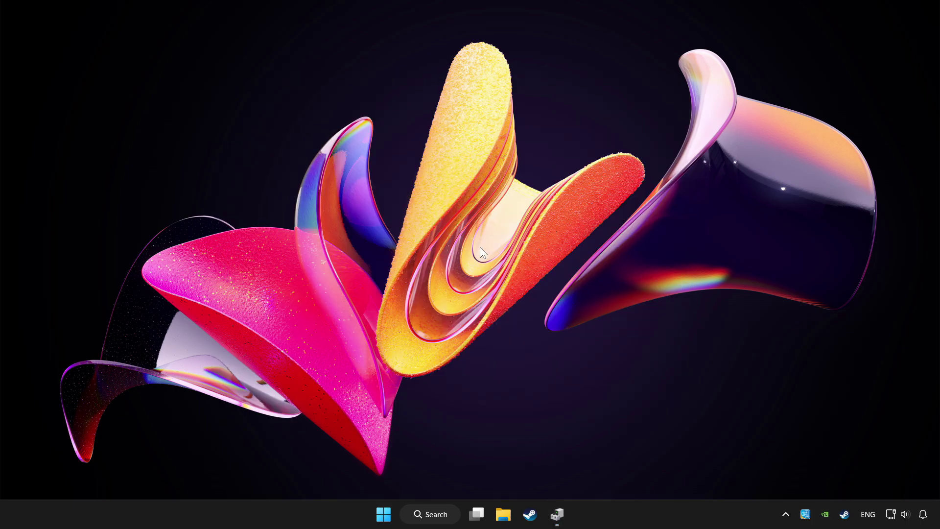
# Restore Device Manager, re-enable the Xbox 360 Controller for Windows, and close the window.
pyautogui.click(557, 514)
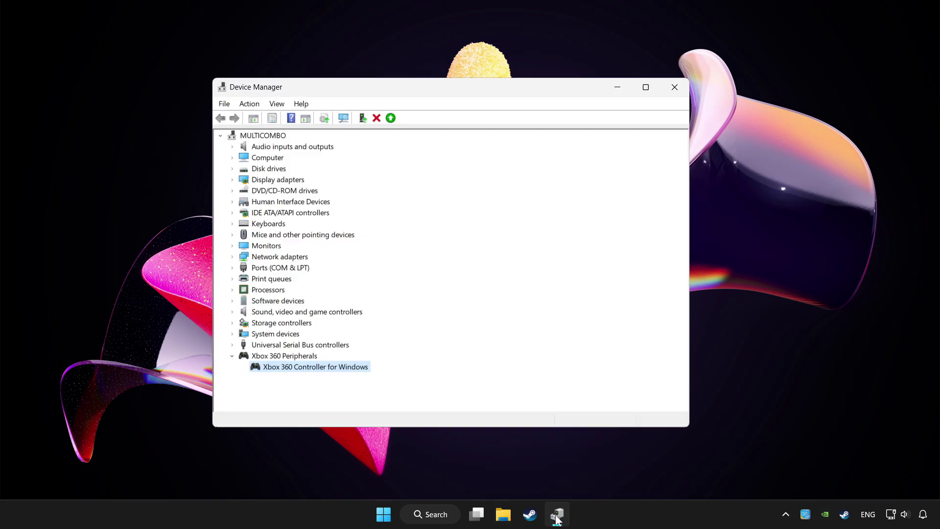
pyautogui.rightClick(320, 366)
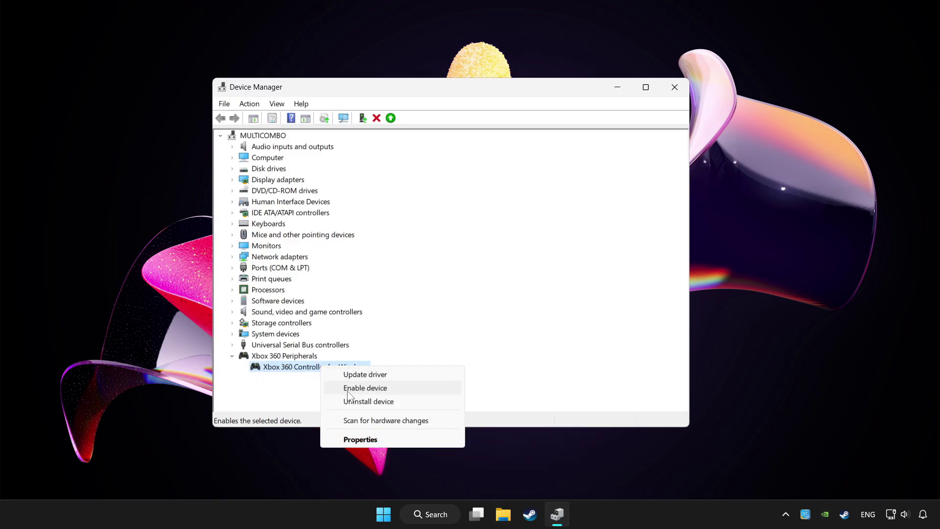
pyautogui.click(388, 389)
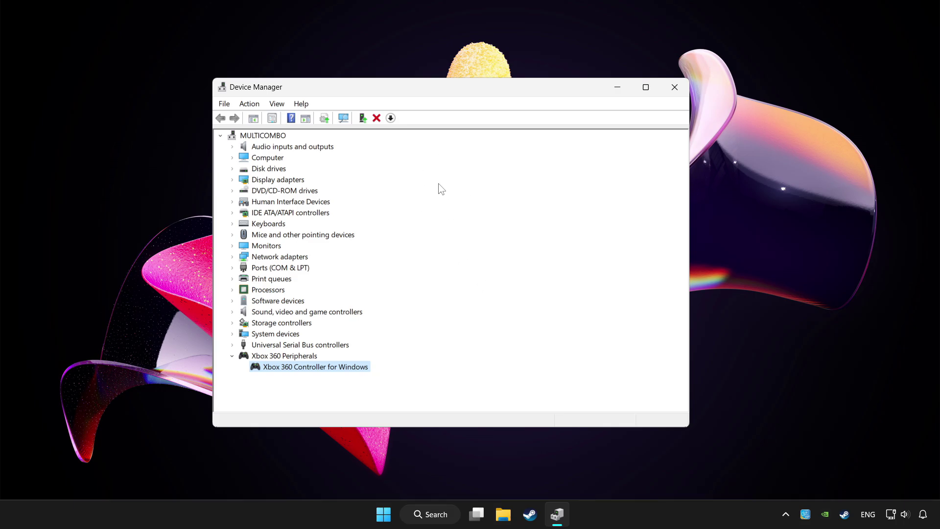
pyautogui.click(675, 88)
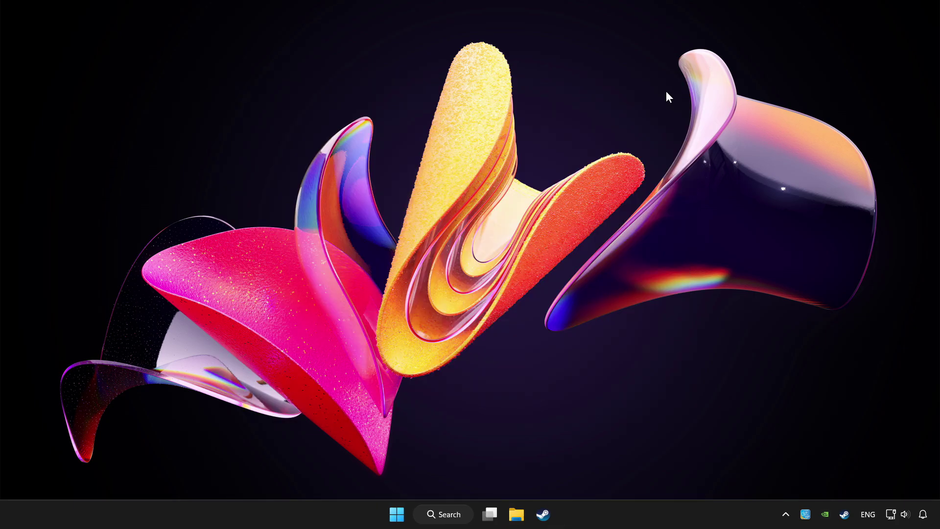
# Search 'controller', open 'Set up USB game controllers', and centre the Game Controllers dialog.
pyautogui.click(456, 518)
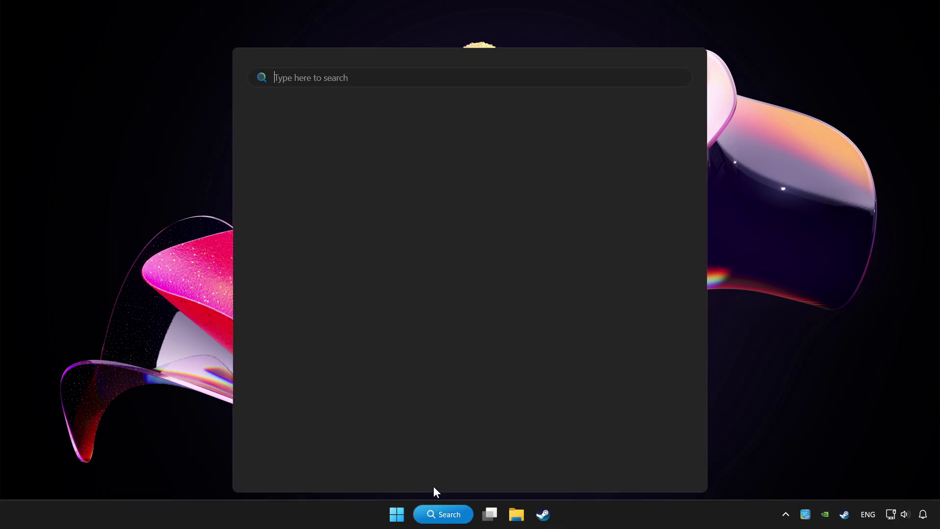
pyautogui.write('controller')
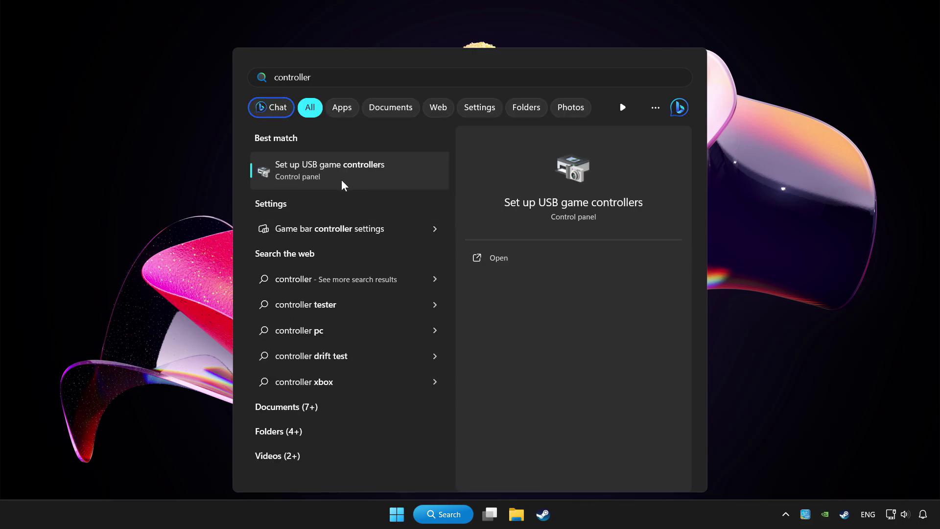
pyautogui.click(382, 178)
pyautogui.moveTo(183, 36); pyautogui.dragTo(498, 153)
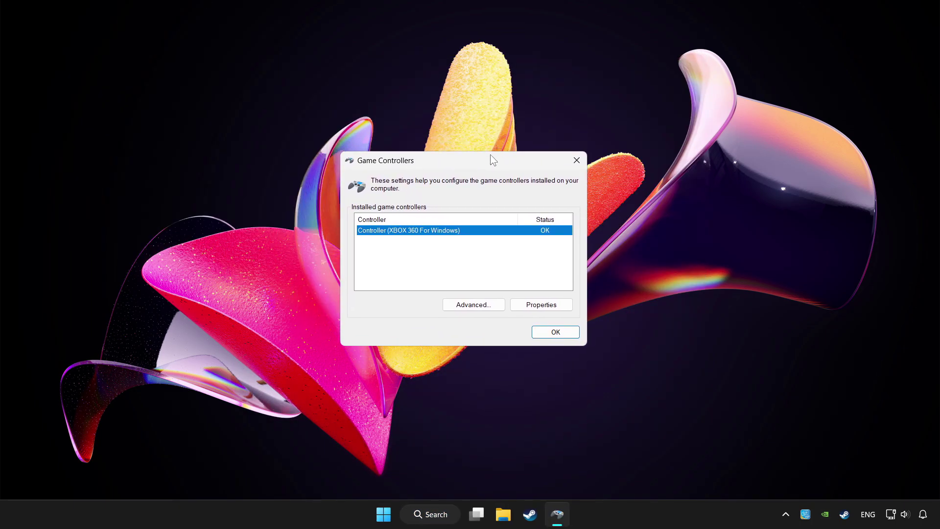
# Open the XBOX 360 controller's properties and reset its calibration settings to default.
pyautogui.click(540, 305)
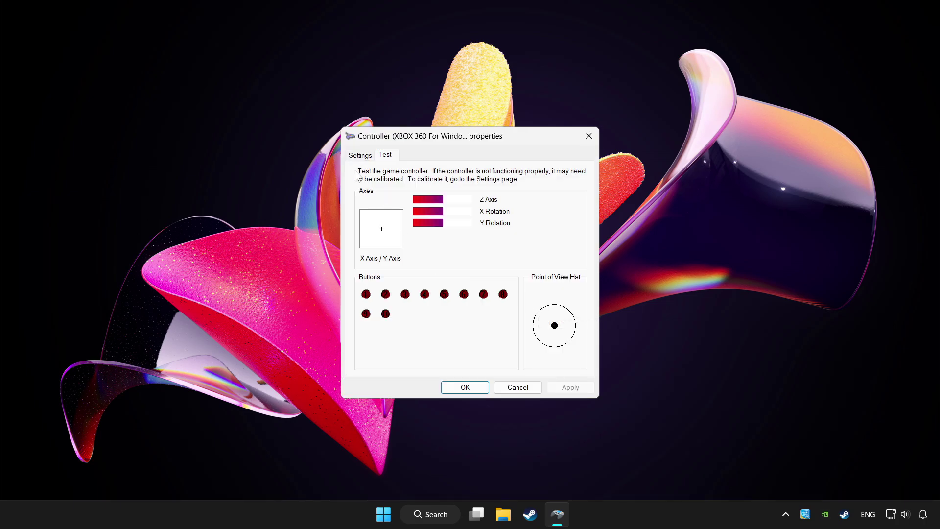
pyautogui.click(360, 156)
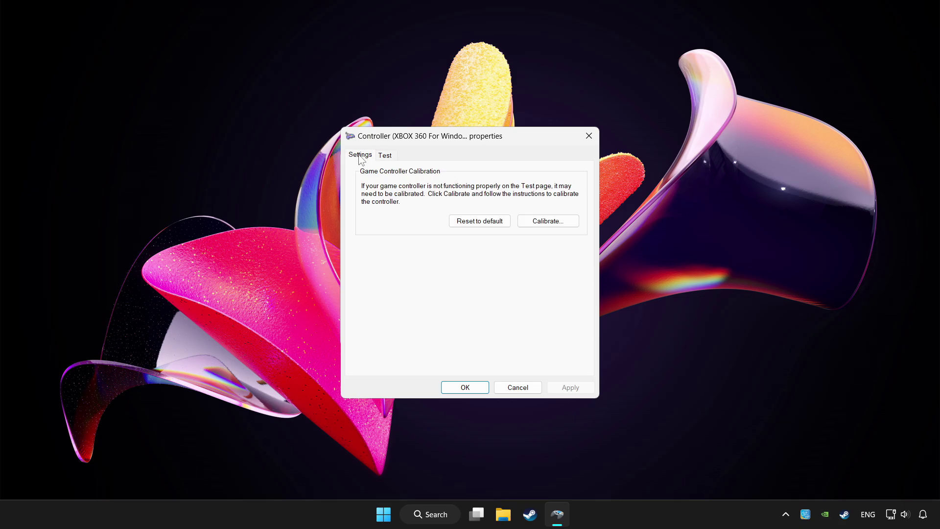
pyautogui.click(479, 222)
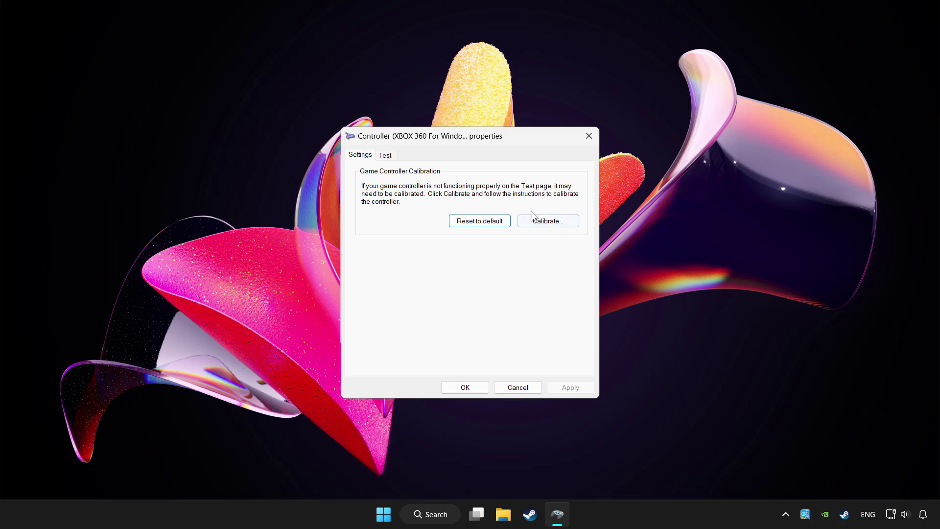
# Run the calibration wizard through every axis step and finish it.
pyautogui.click(547, 221)
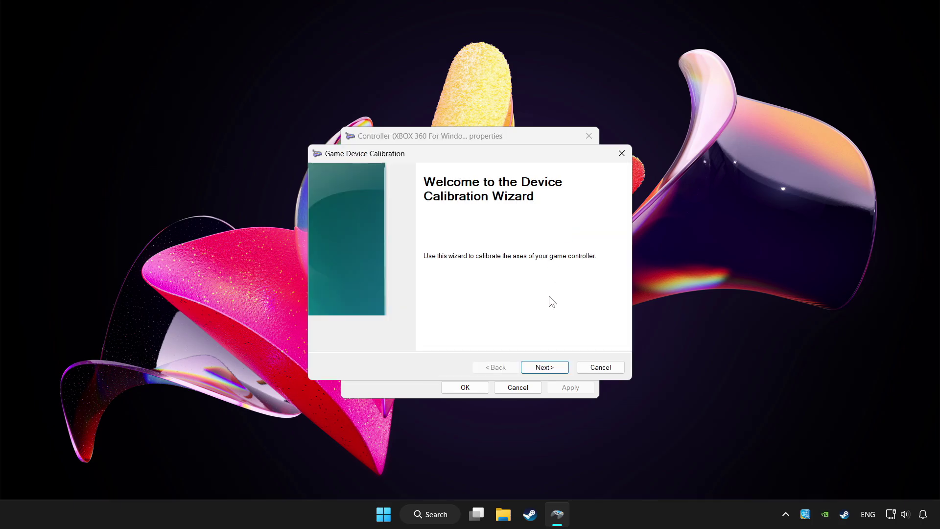
pyautogui.click(560, 372)
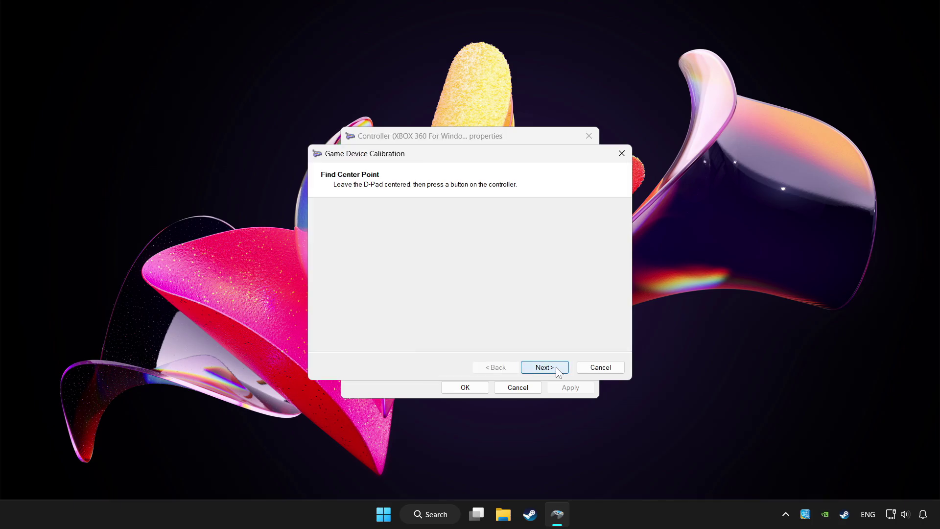
pyautogui.click(560, 372)
pyautogui.click(558, 373)
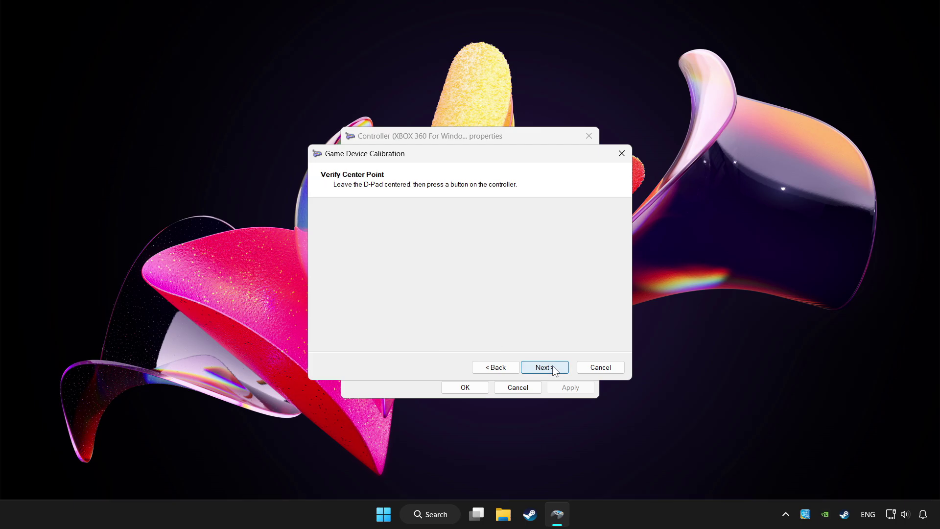
pyautogui.click(556, 371)
pyautogui.click(556, 371)
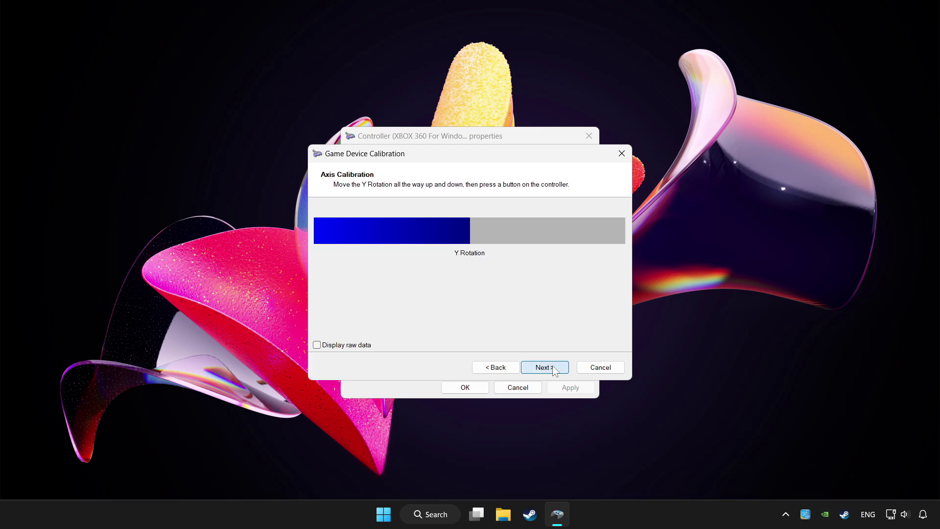
pyautogui.click(556, 371)
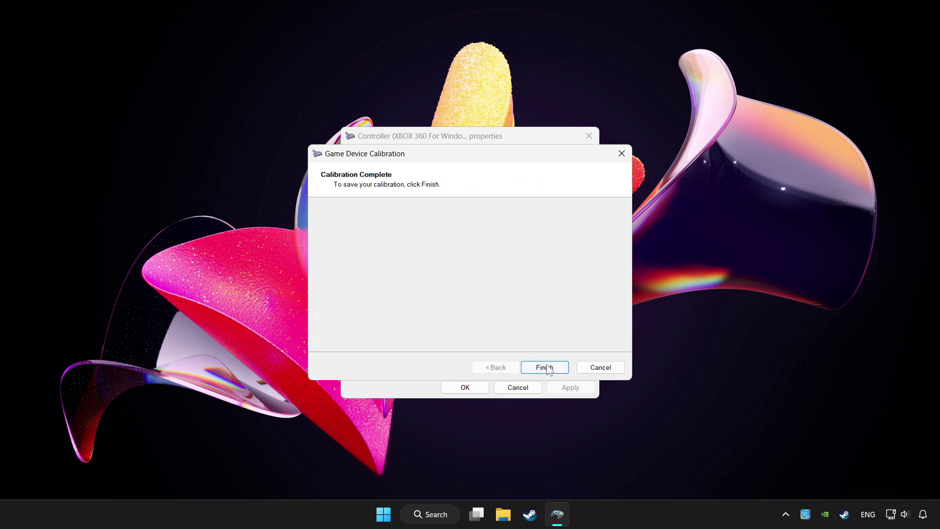
pyautogui.click(545, 369)
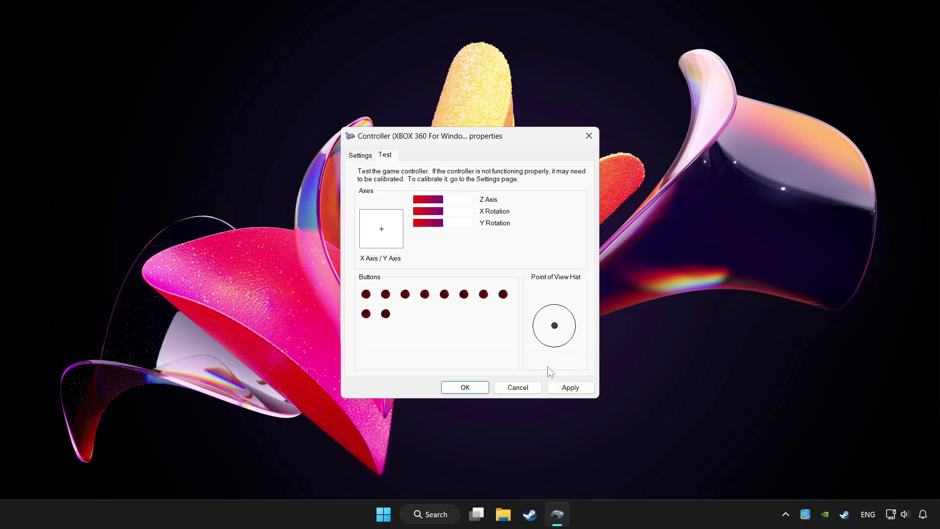
# Apply the new calibration and close the controller properties and Game Controllers windows.
pyautogui.click(569, 387)
pyautogui.click(460, 388)
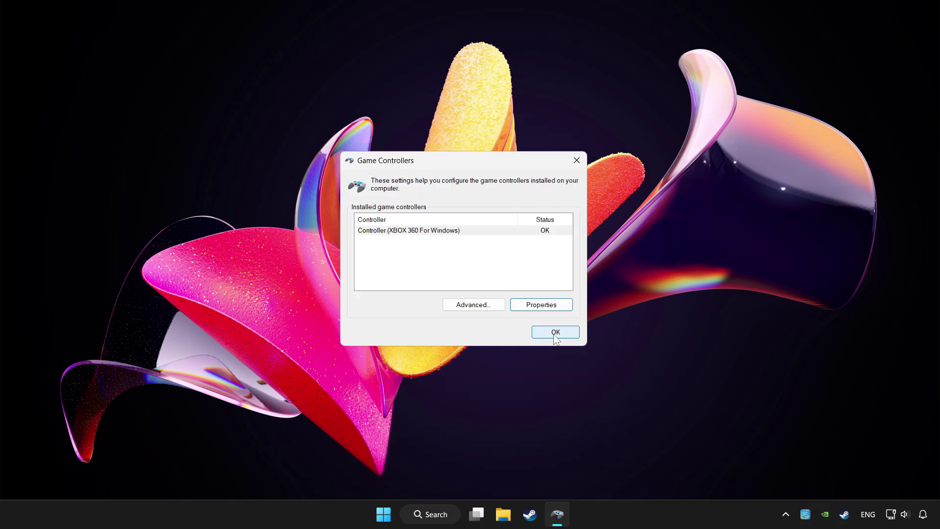
pyautogui.click(556, 333)
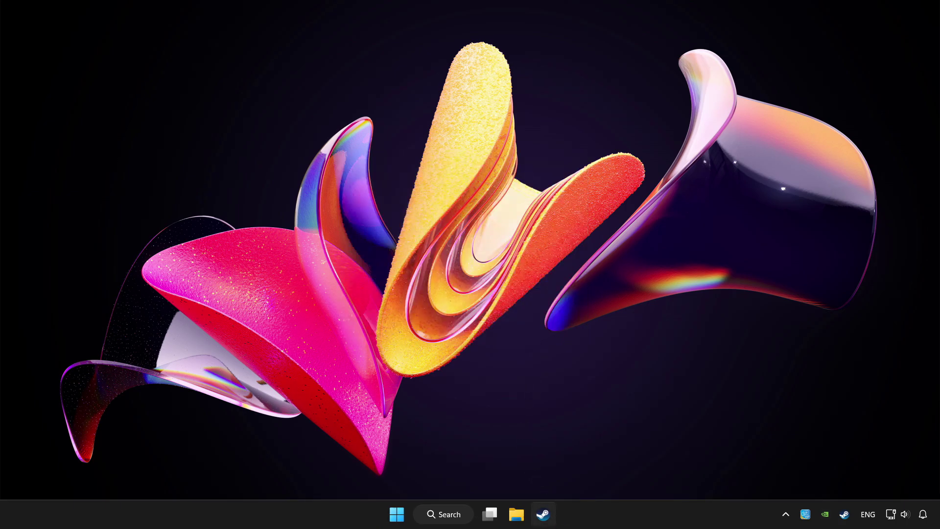
# Open Steam and go to the Library page for YOUR PROBLEMATIC GAME.
pyautogui.click(542, 515)
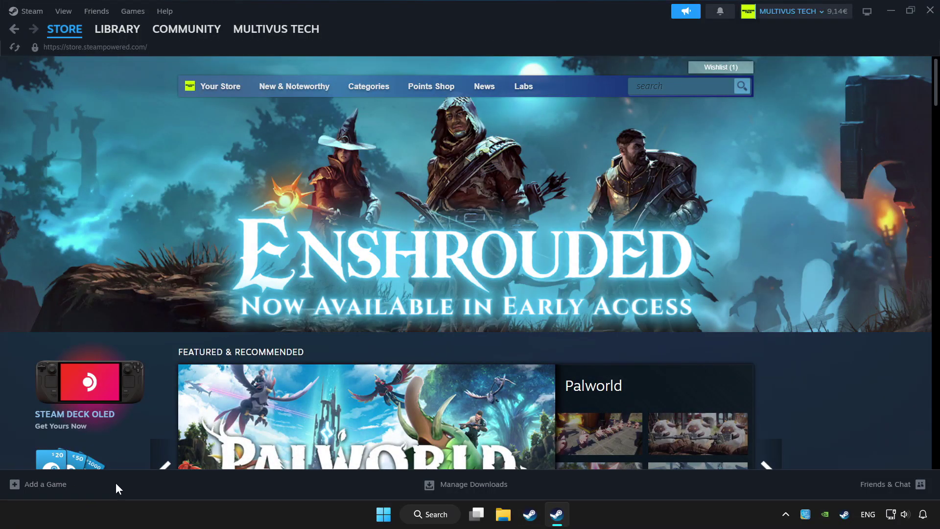
pyautogui.click(49, 483)
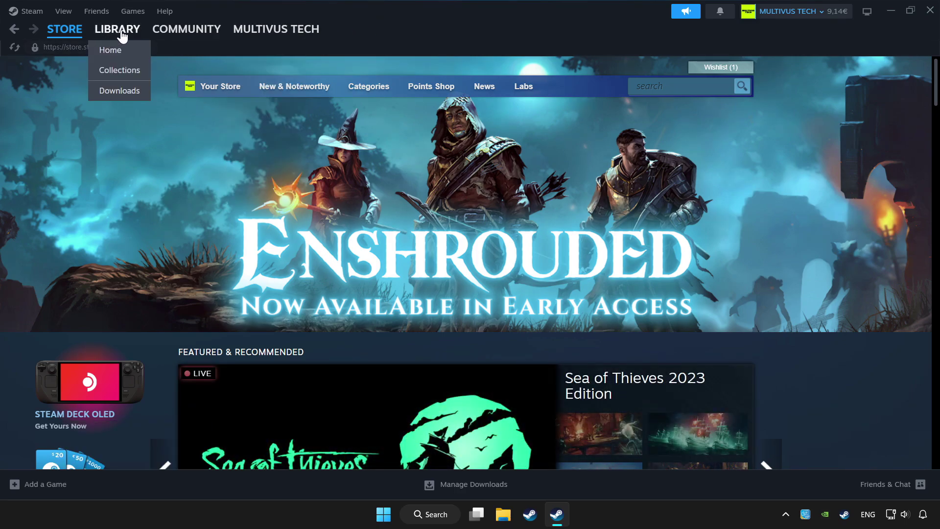
pyautogui.click(120, 35)
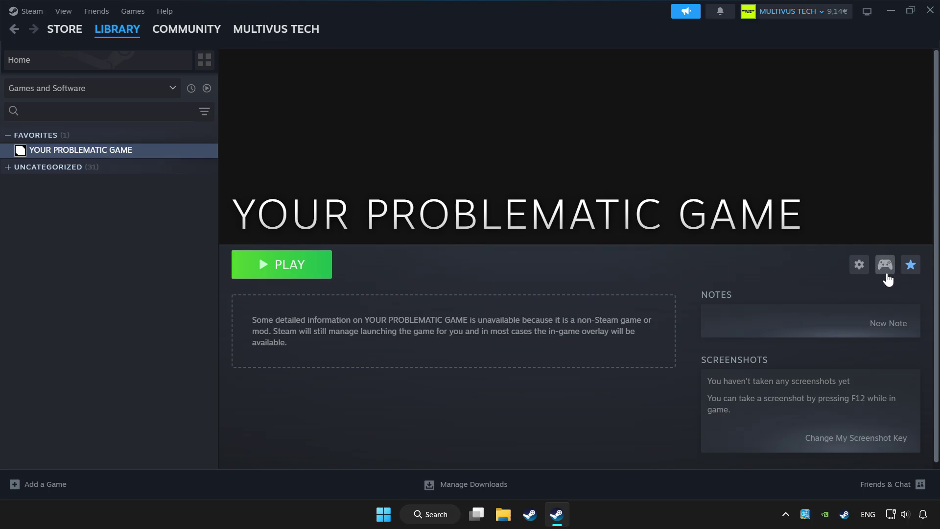
# Open the game's controller settings and enable Steam Input for YOUR PROBLEMATIC GAME.
pyautogui.click(887, 272)
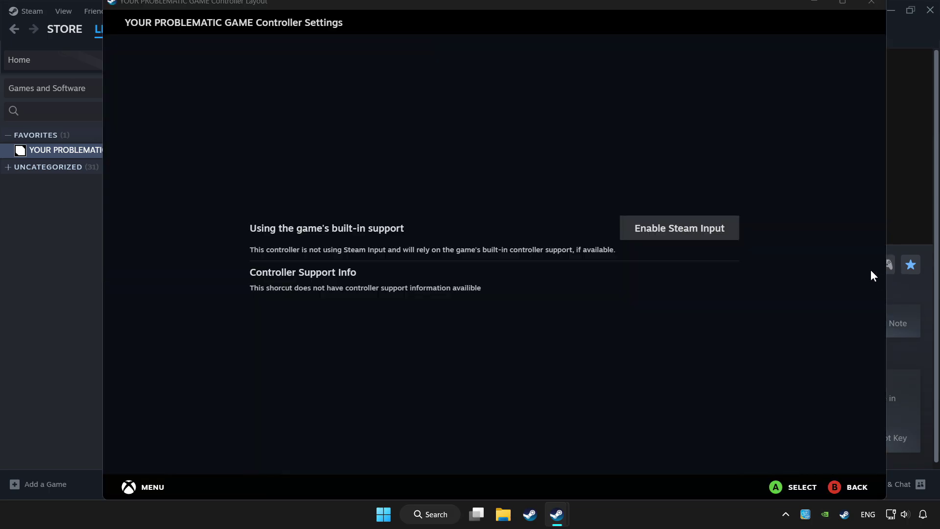
pyautogui.click(684, 230)
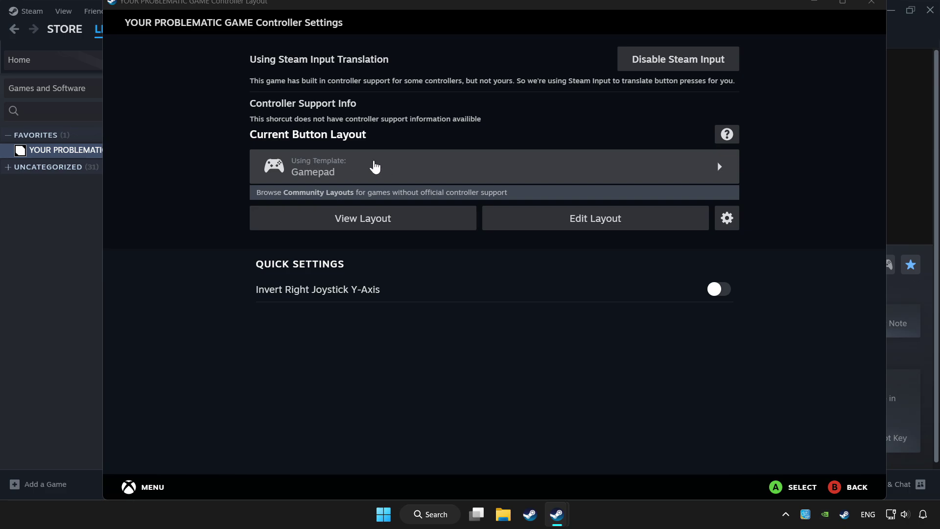
# Apply the Gamepad template layout from Templates and close the Controller Settings window.
pyautogui.click(452, 169)
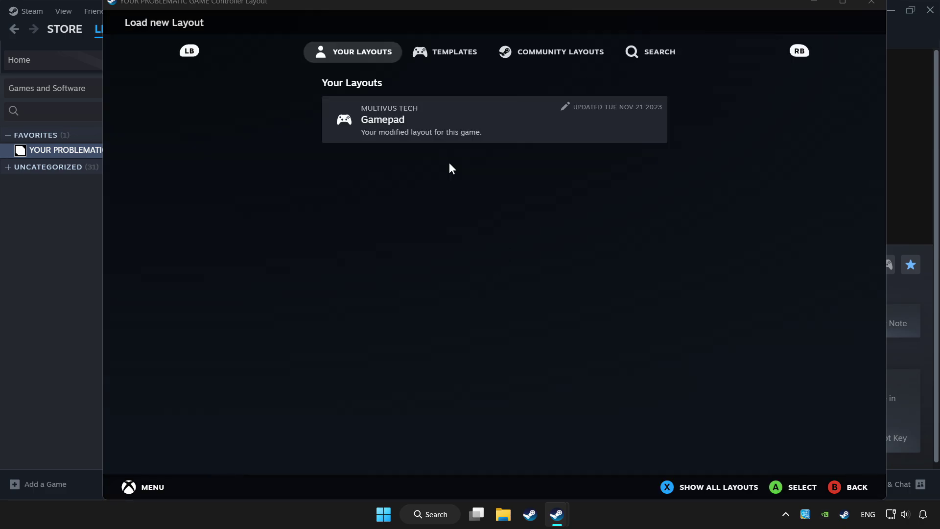
pyautogui.click(446, 61)
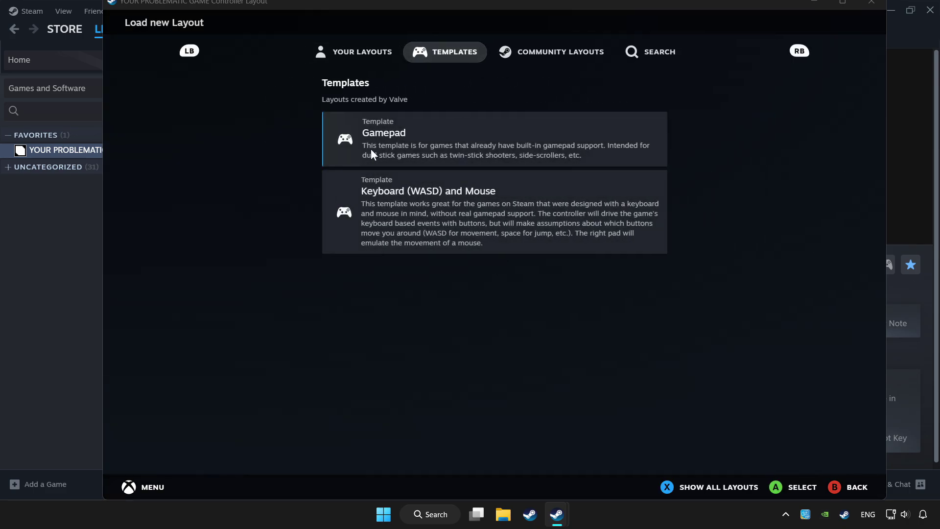
pyautogui.click(402, 139)
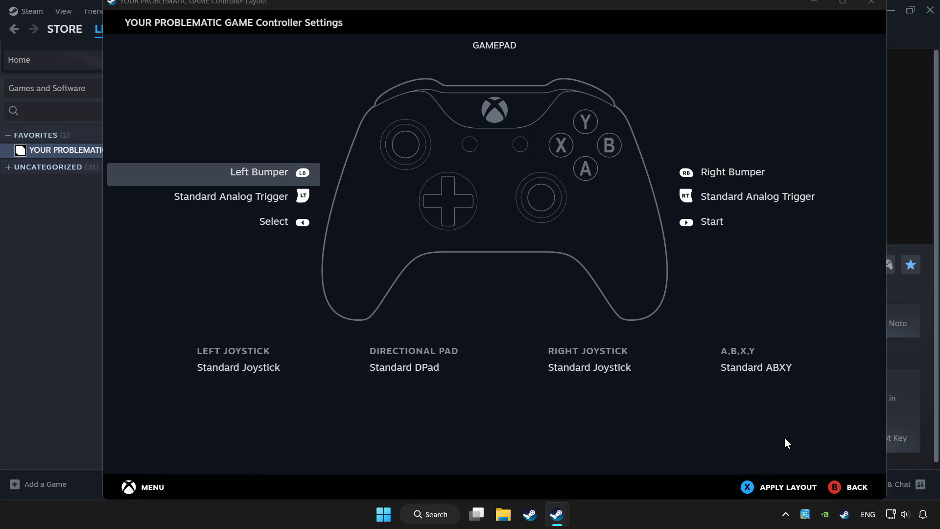
pyautogui.click(771, 494)
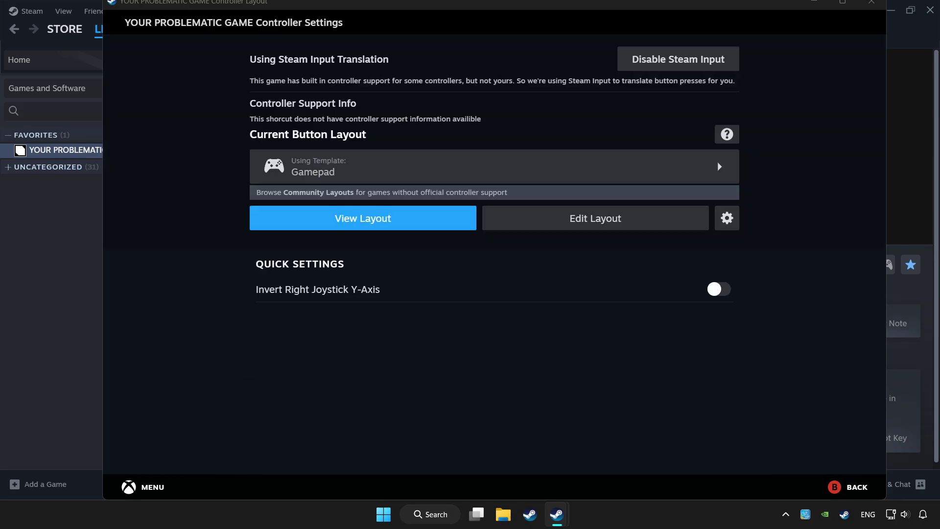
pyautogui.click(871, 6)
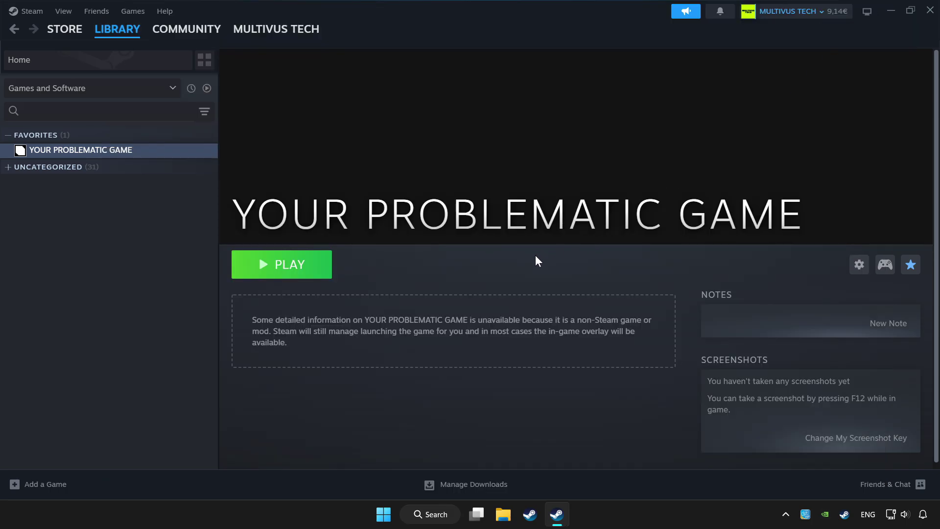